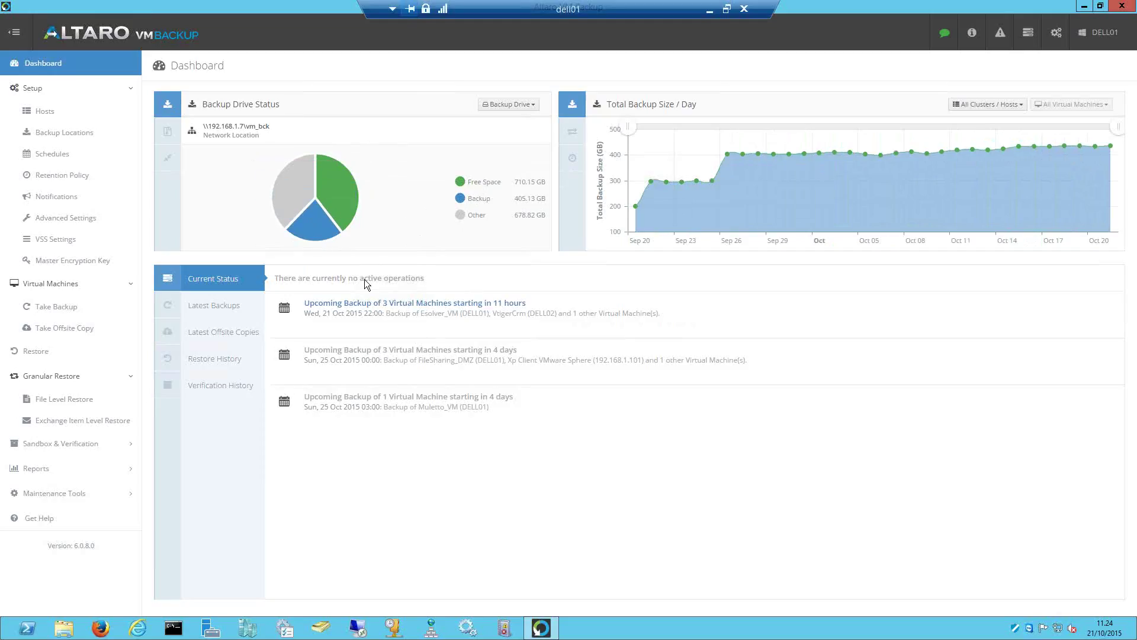
Review the host list and the add-host setup for a VMware ESXi Hypervisor, leaving without adding a host
mouse_move(355, 211)
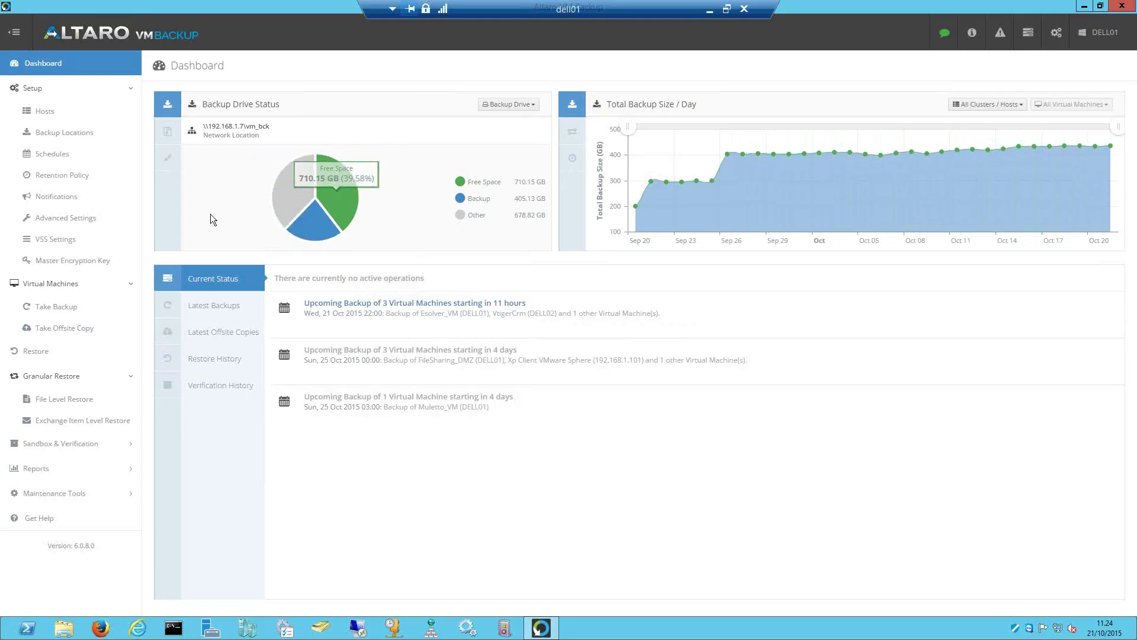
click(45, 112)
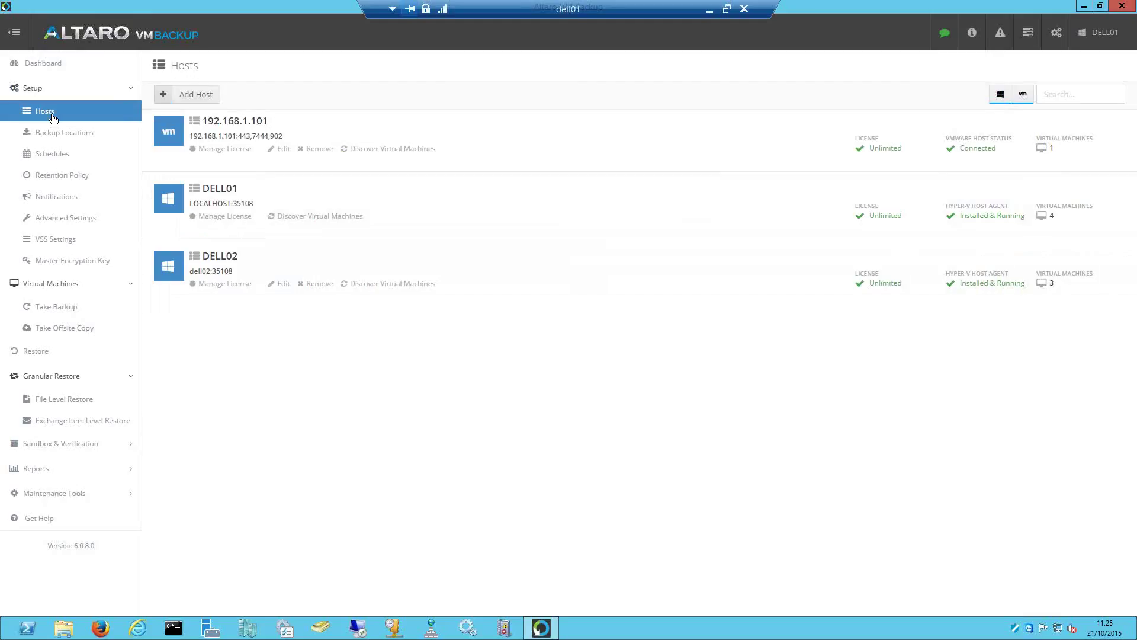
click(177, 96)
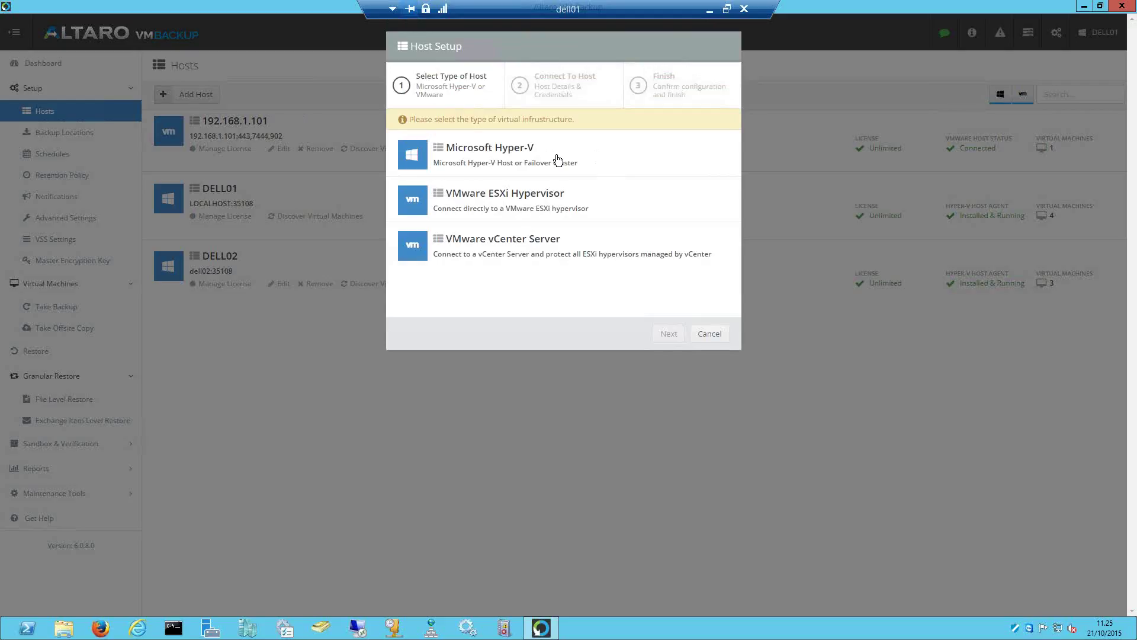
click(490, 153)
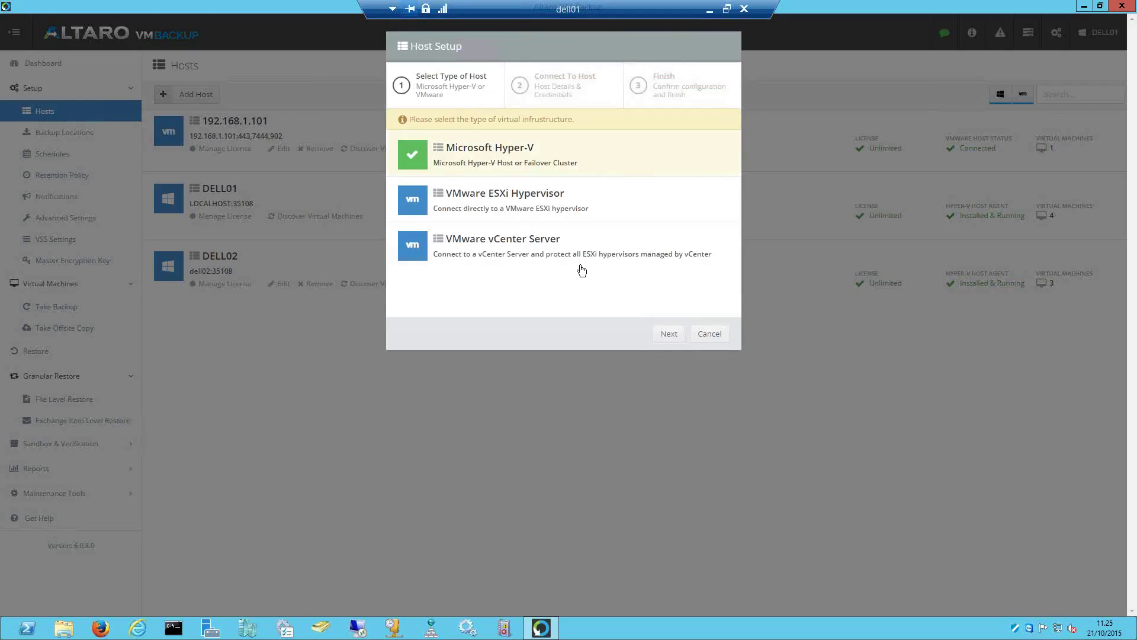
click(482, 242)
click(499, 211)
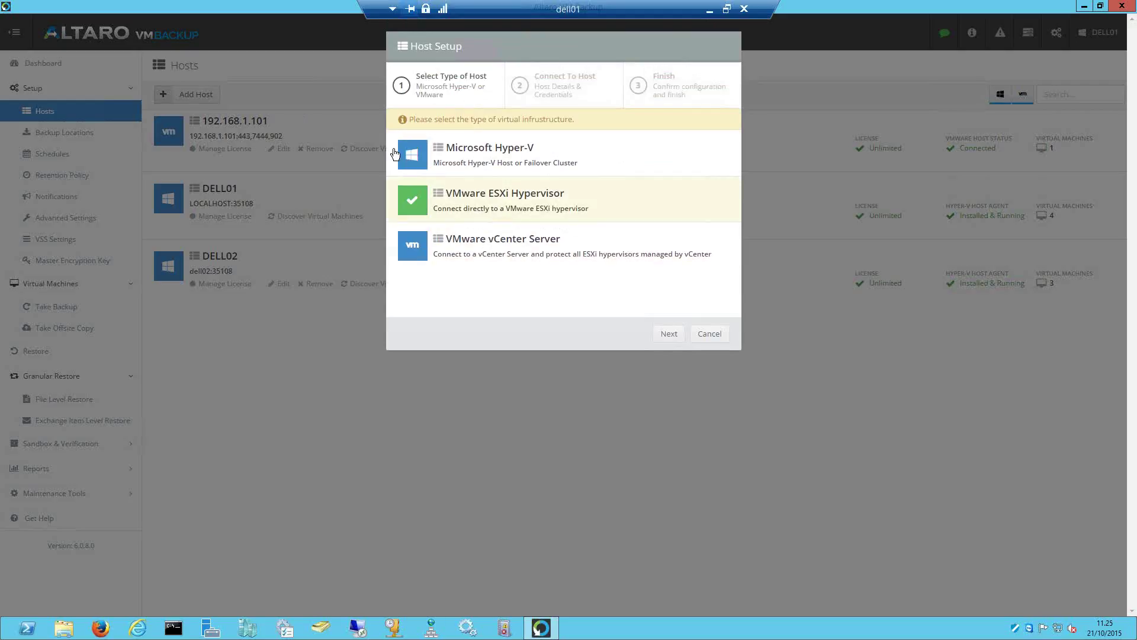
click(669, 333)
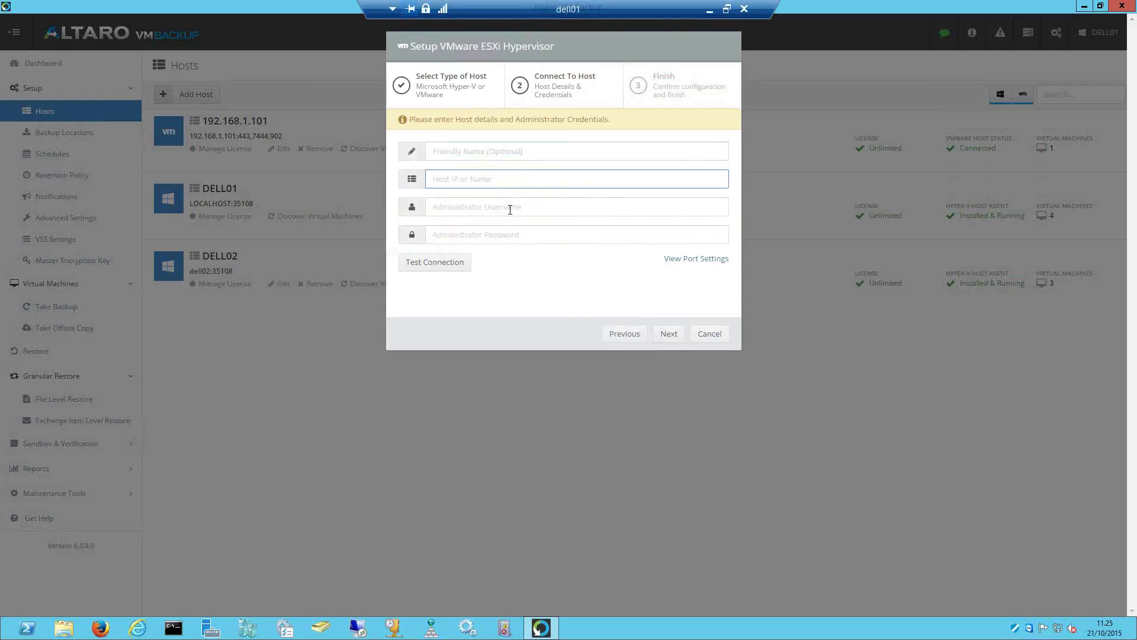
click(505, 232)
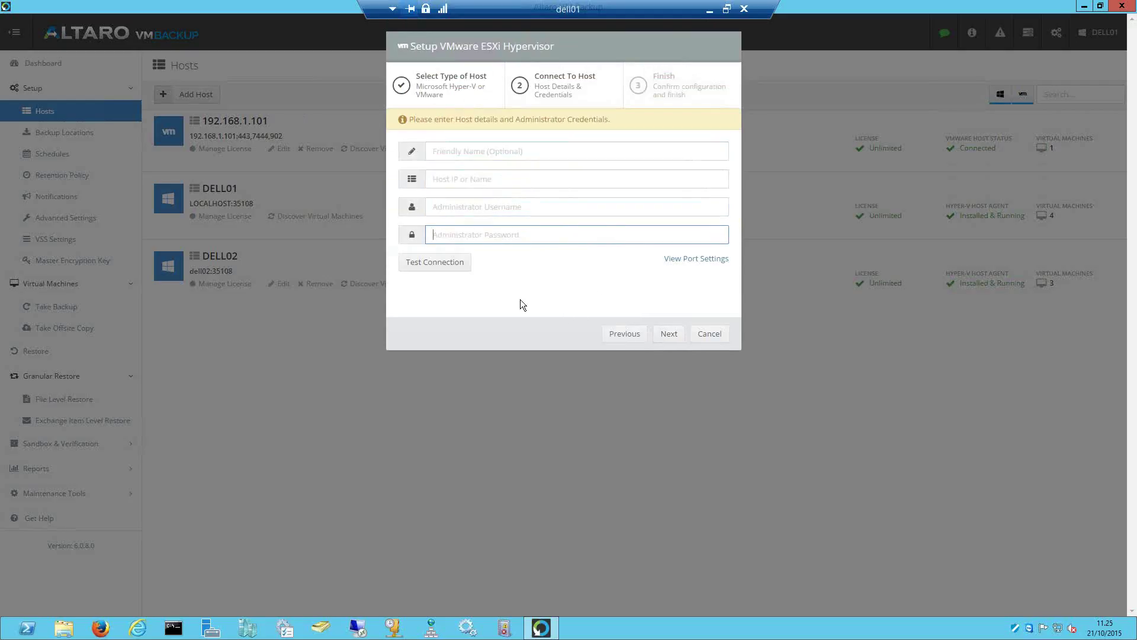
click(713, 336)
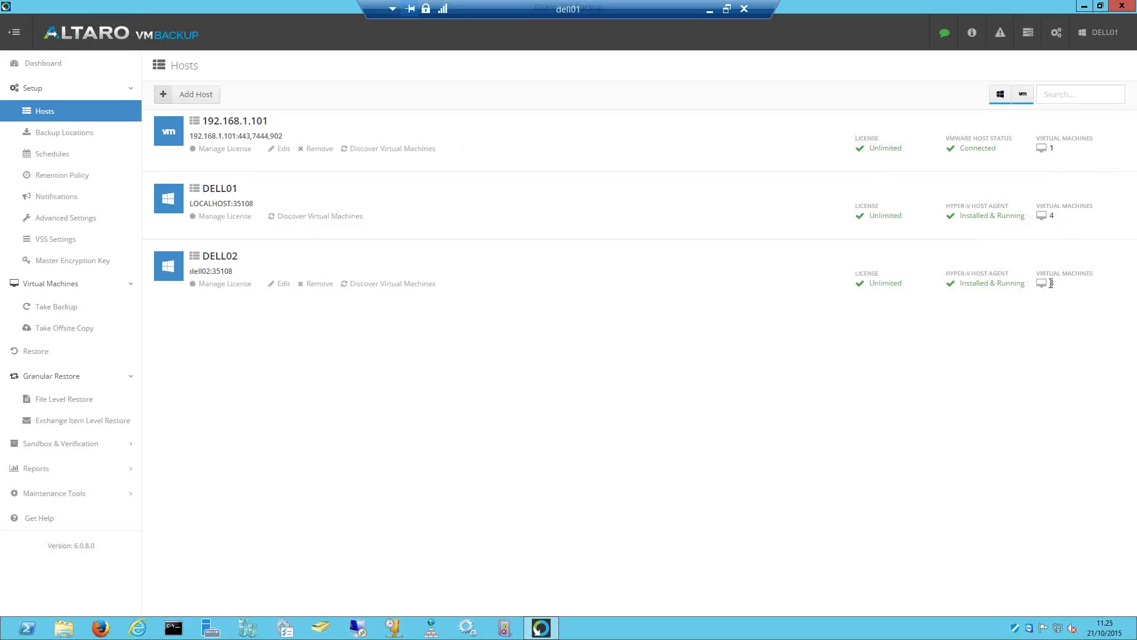
Toggle the Hyper-V and VMware filters of the host list off and back on
click(1000, 96)
click(999, 98)
click(1023, 99)
click(1025, 100)
Try assigning Vergine_win2008sp1IT on DELL01 to the C:\ backup location, and remove that assignment
click(50, 132)
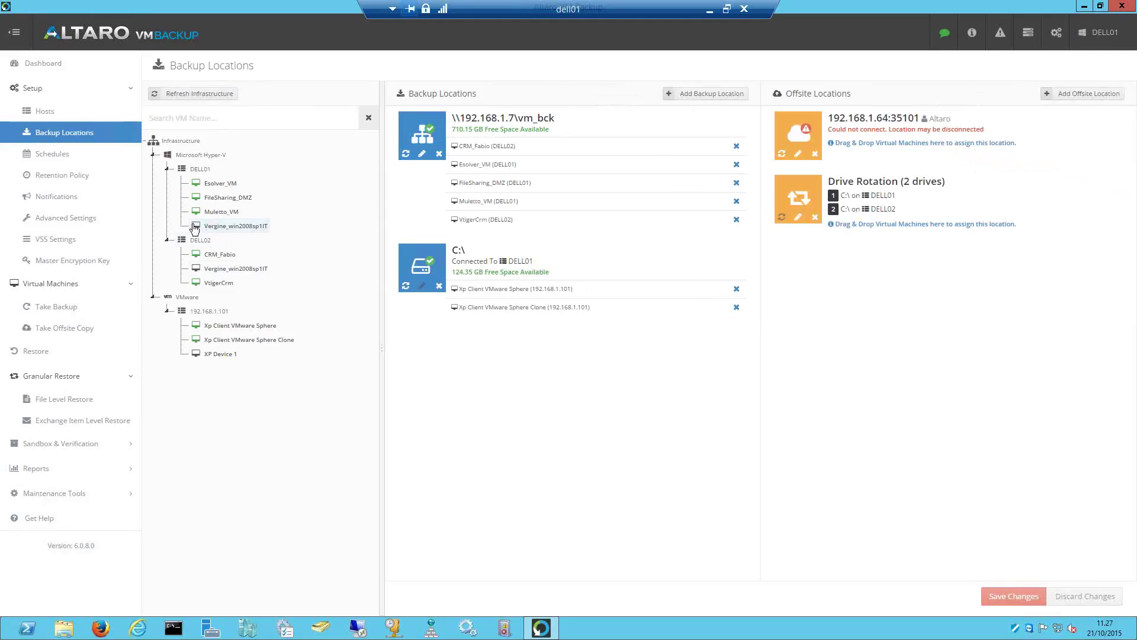
drag(196, 228, 869, 161)
drag(864, 138, 503, 296)
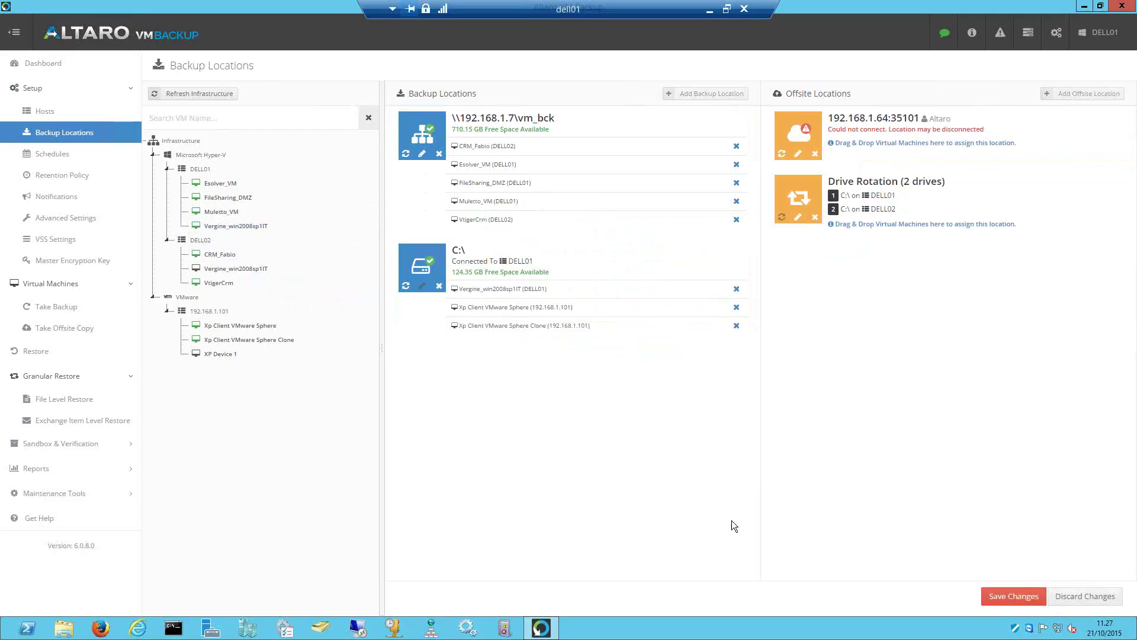
click(737, 289)
Examine the backup schedules and the retention policies, selecting Vergine_win2008sp1IT on DELL02
click(56, 155)
click(585, 201)
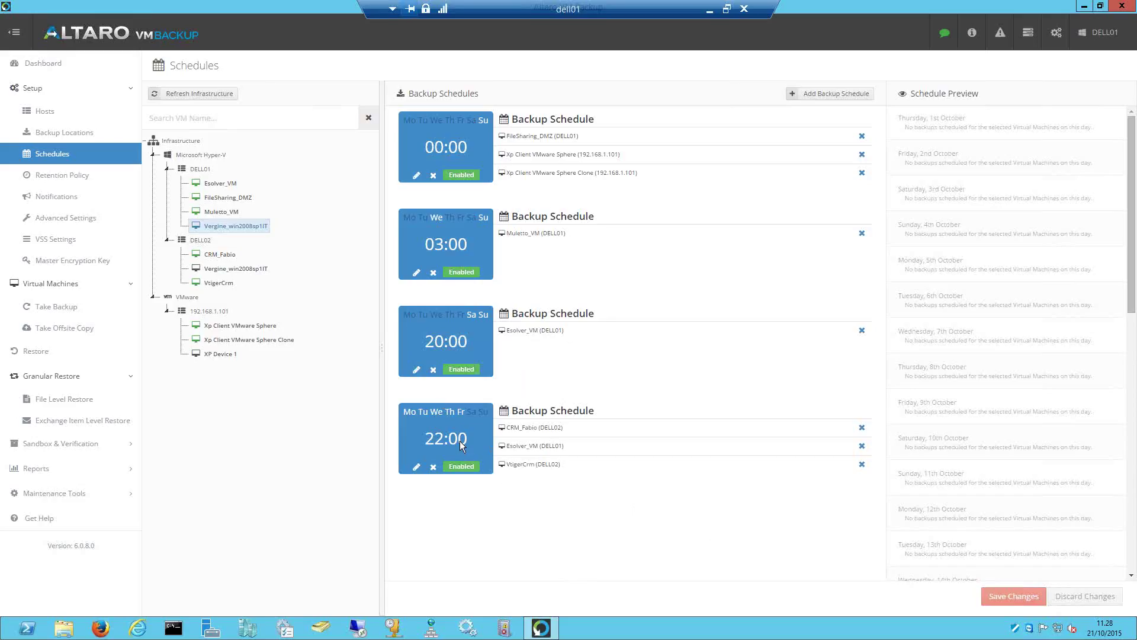
mouse_move(236, 268)
mouse_down()
mouse_move(267, 307)
mouse_move(600, 301)
mouse_move(578, 148)
mouse_move(570, 453)
mouse_move(234, 282)
mouse_move(382, 289)
mouse_move(523, 132)
mouse_move(525, 468)
mouse_move(513, 106)
mouse_move(456, 289)
mouse_move(247, 271)
mouse_up()
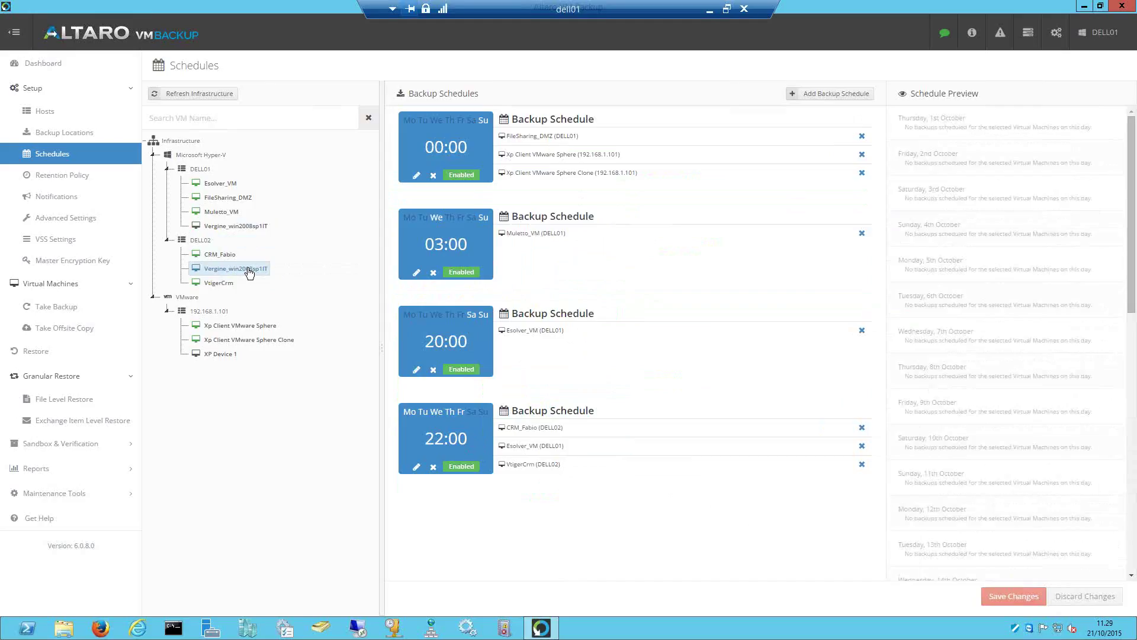
click(81, 179)
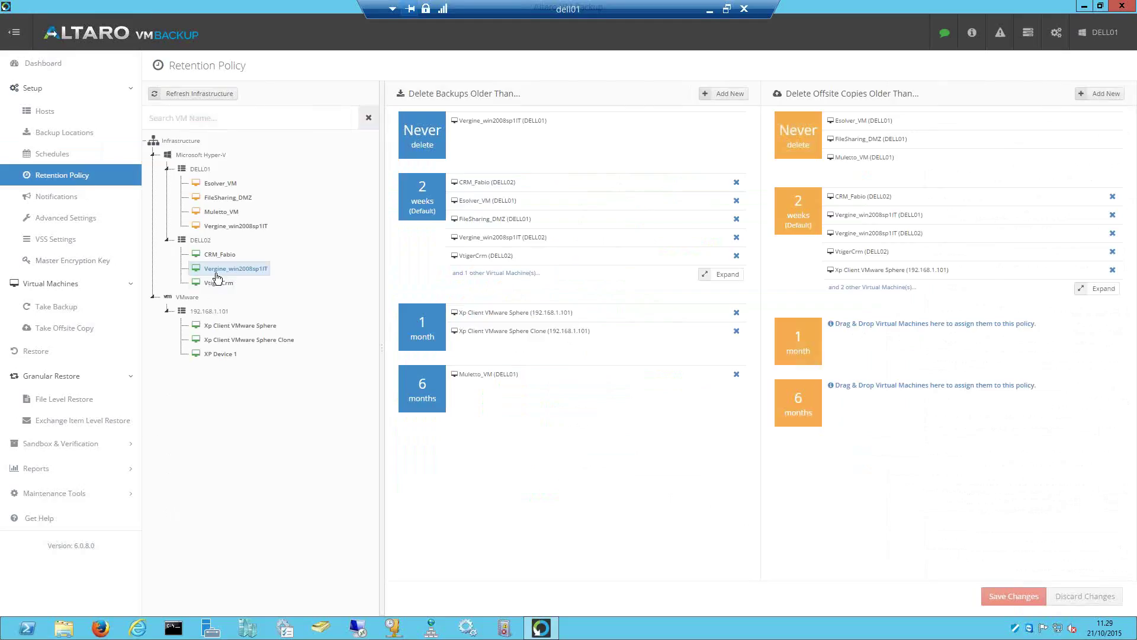
drag(217, 268, 246, 274)
Examine the email notification settings, including the sender address, and the advanced settings of the virtual machines
click(68, 204)
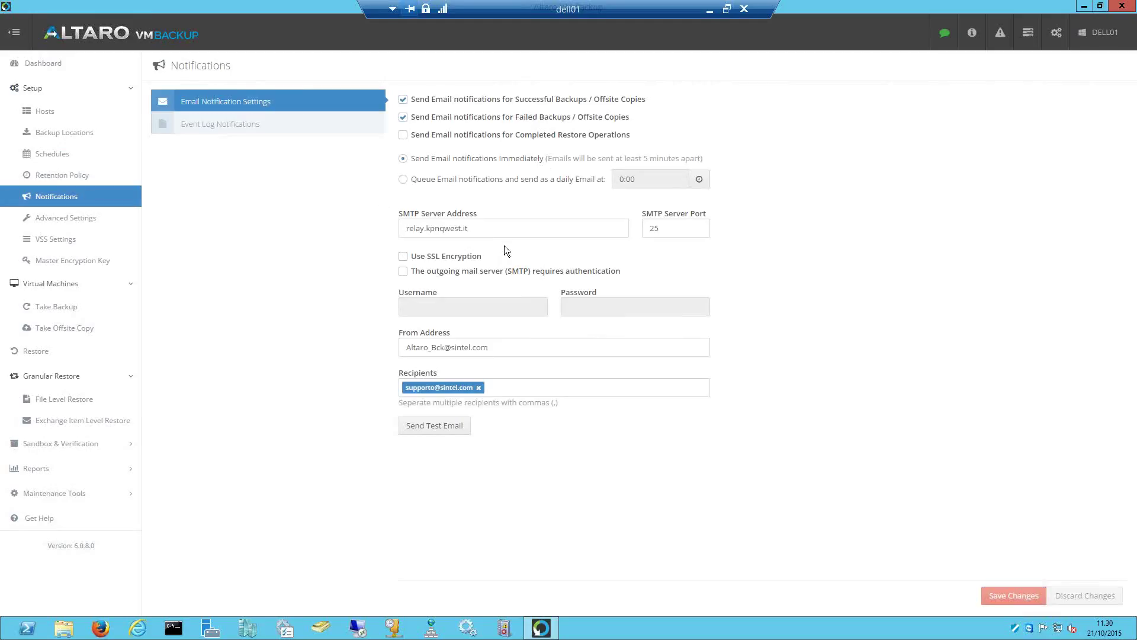
drag(495, 349, 391, 352)
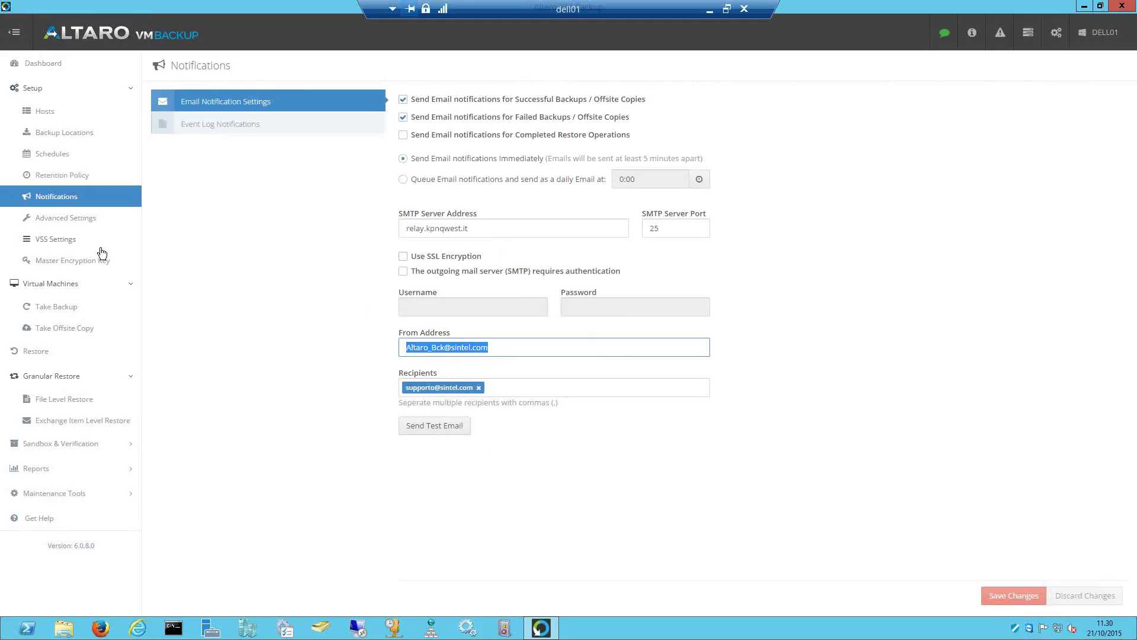
click(80, 220)
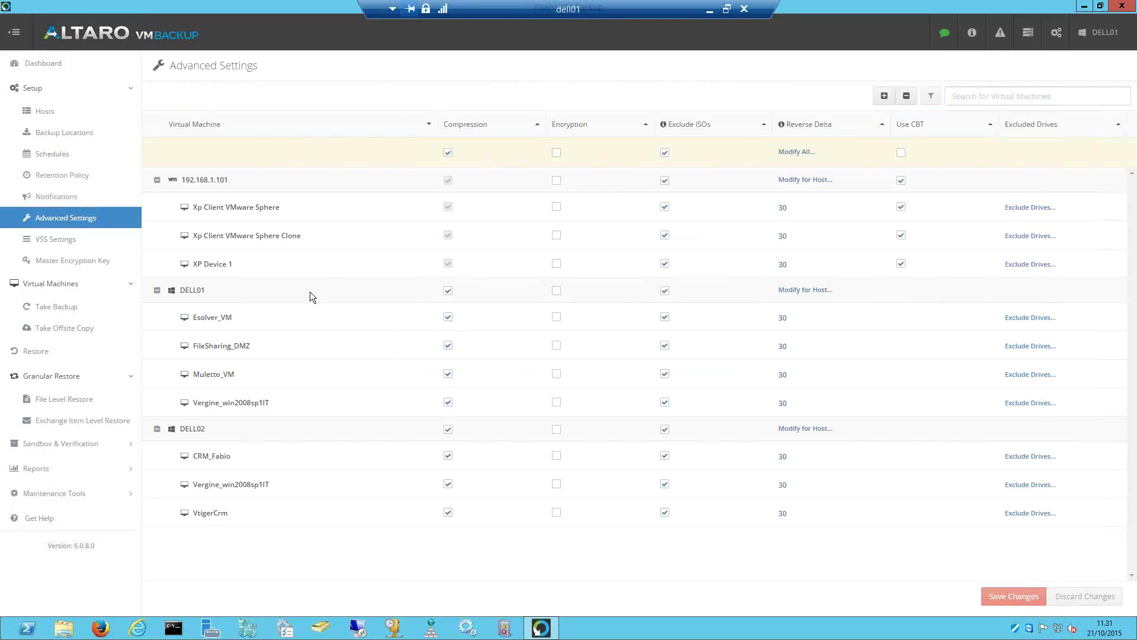
mouse_move(721, 131)
Examine the VSS settings for application consistency and log truncation, and the master encryption key page
click(71, 243)
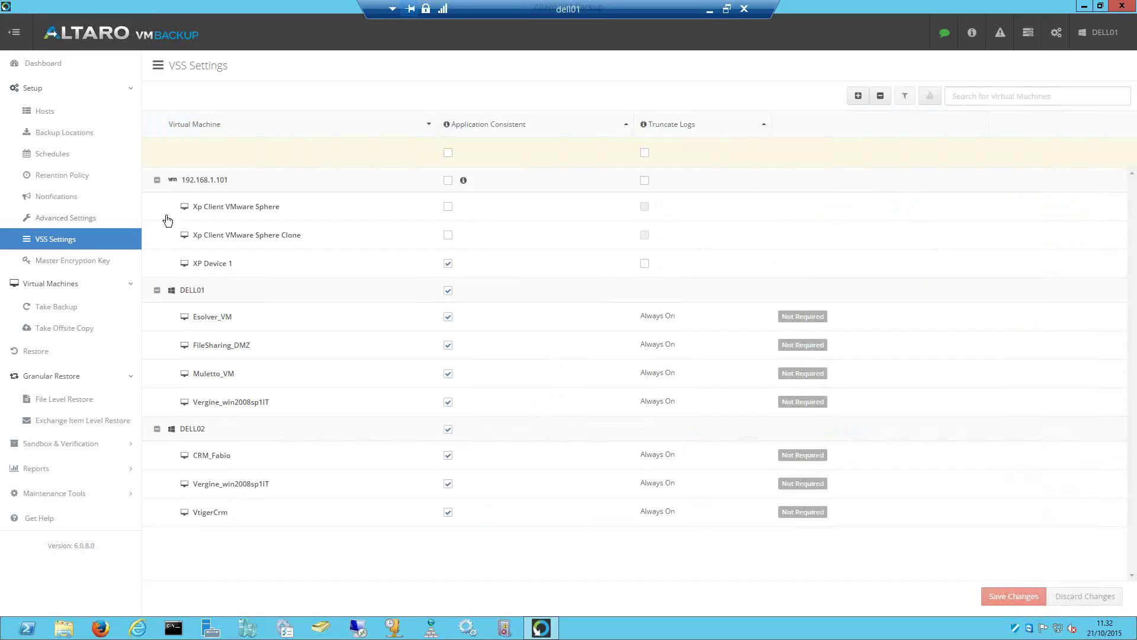
mouse_move(464, 172)
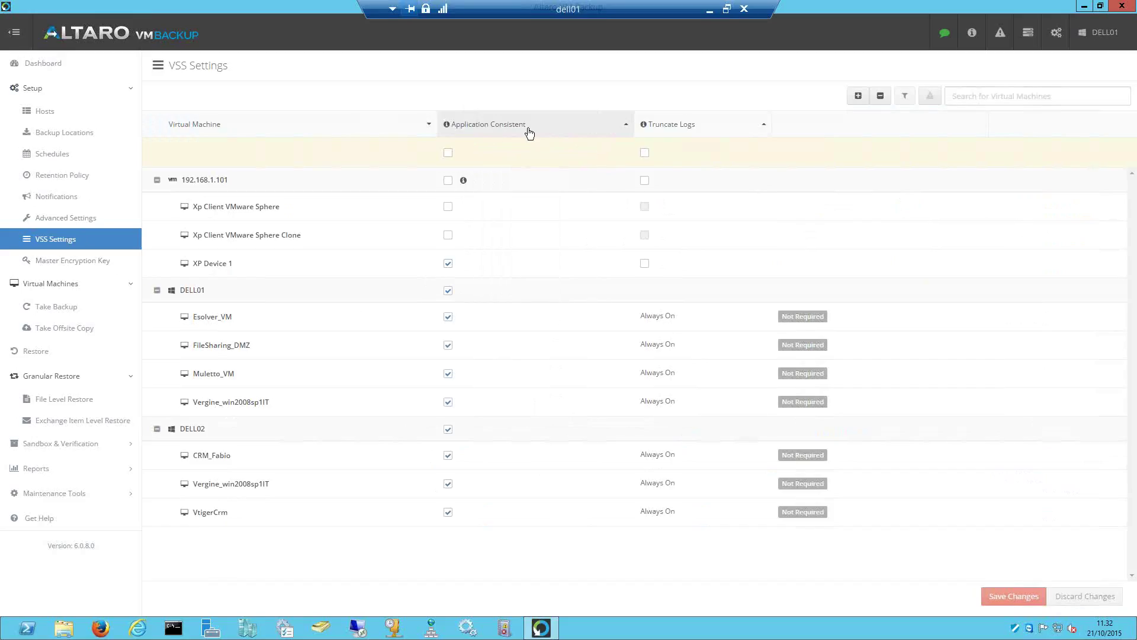
mouse_move(708, 138)
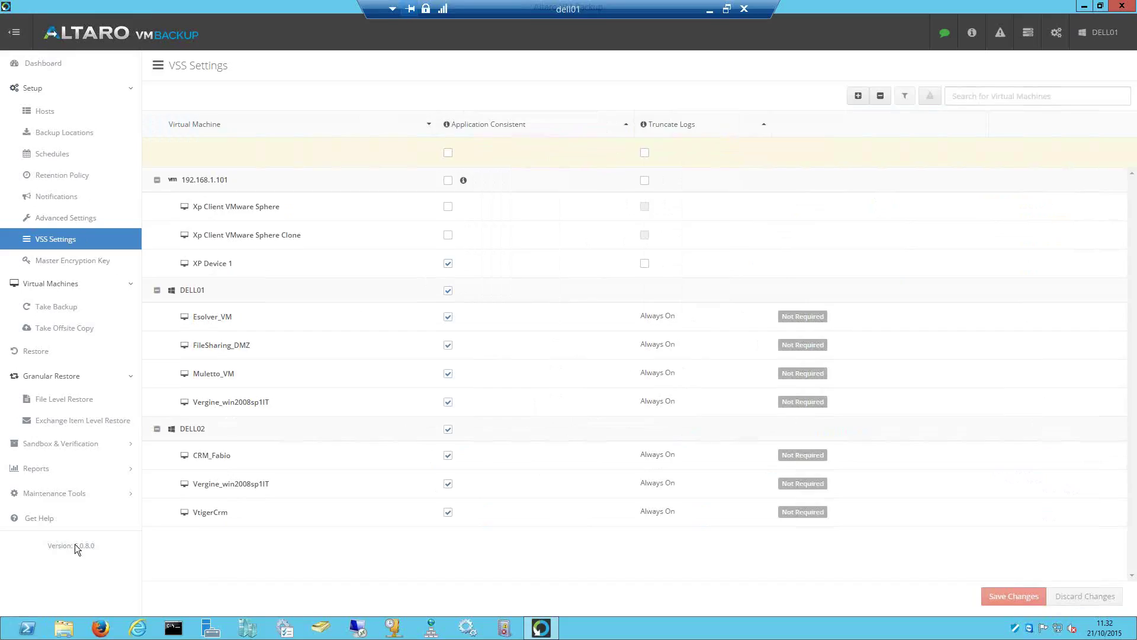
click(74, 260)
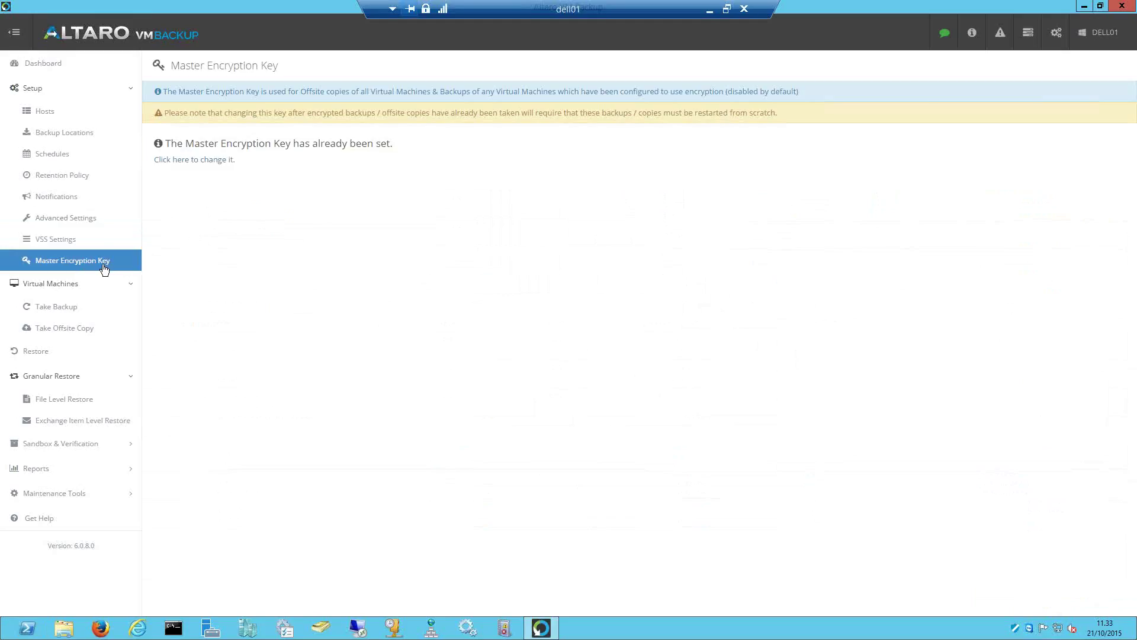
Examine the pages for taking backups, taking offsite copies and restoring virtual machines
click(61, 308)
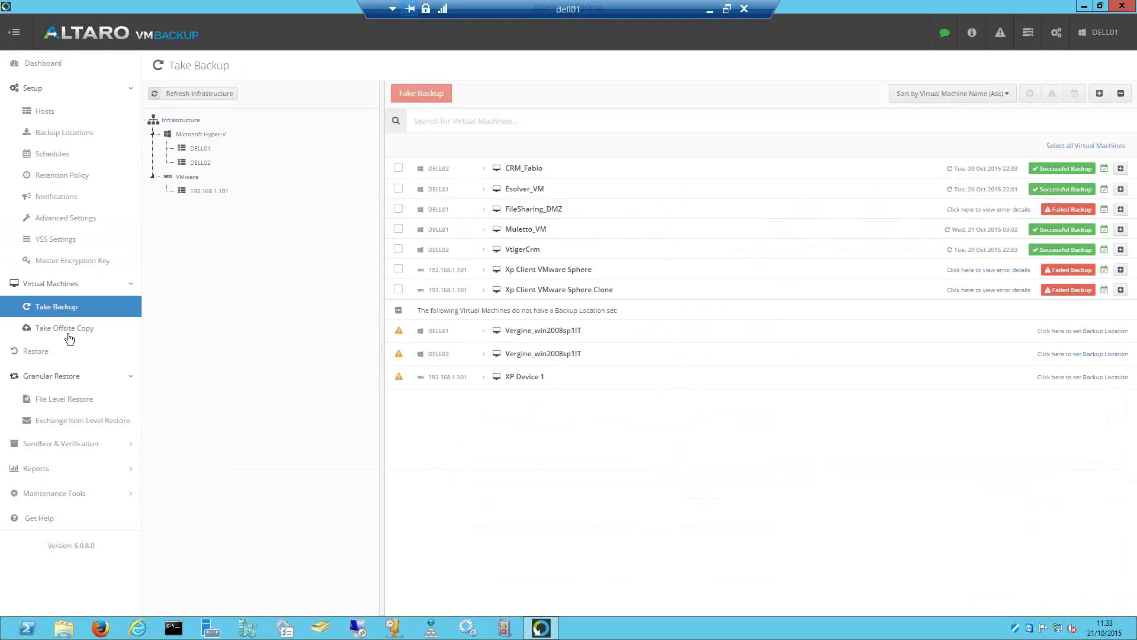
click(74, 329)
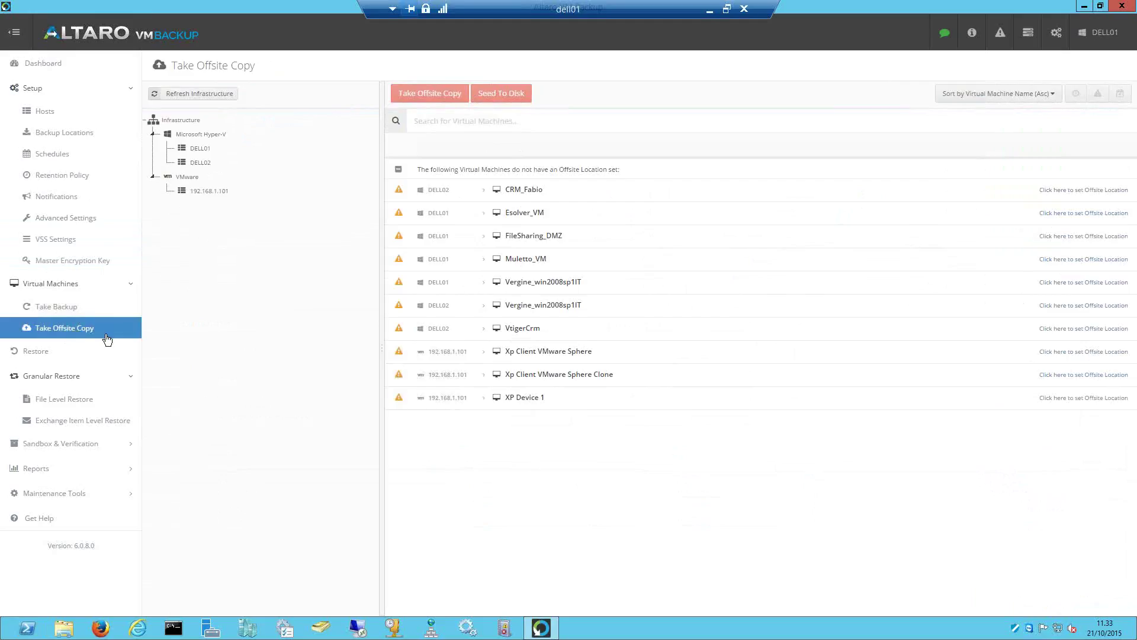
click(67, 355)
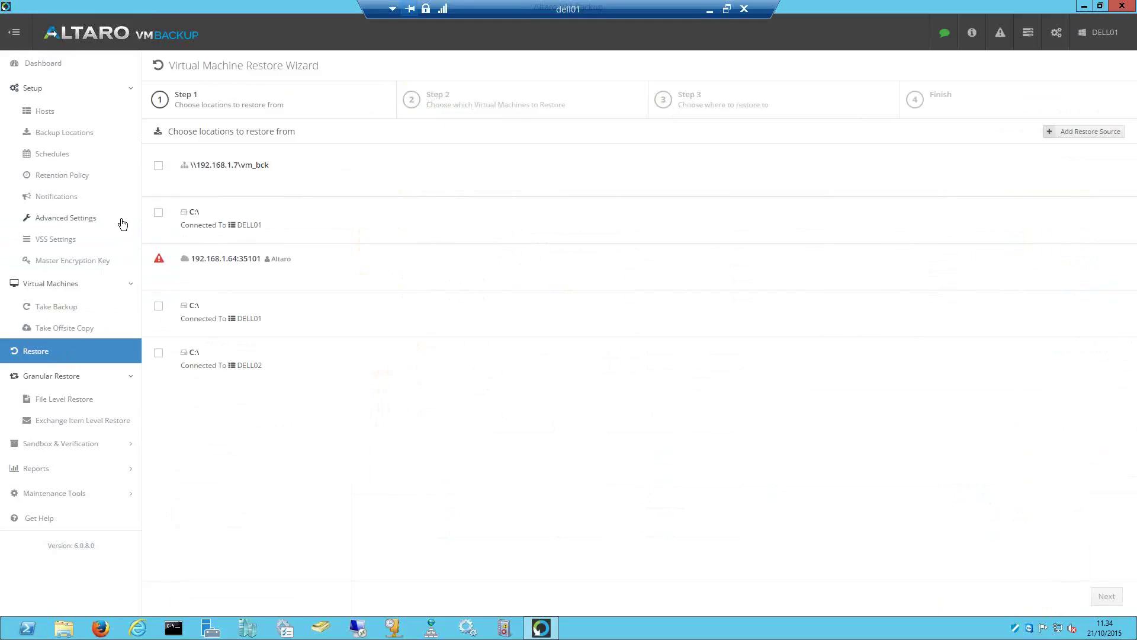
Set up a file level restore of FileSharing_DMZ from \\192.168.1.7\vm_bck and check which backup versions are available
click(87, 404)
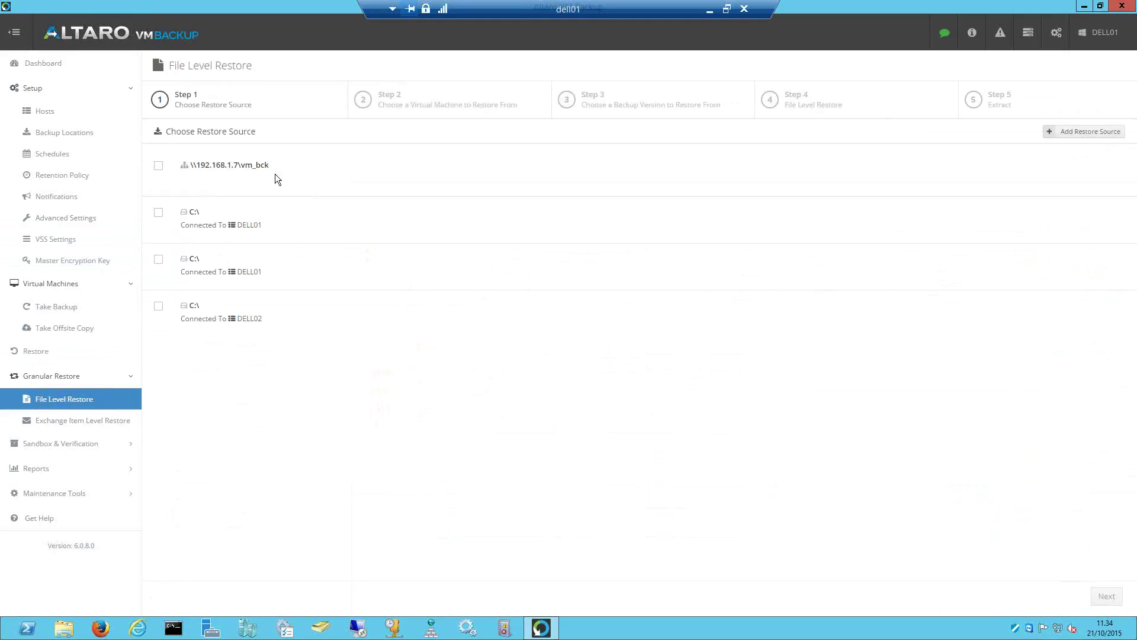
click(158, 167)
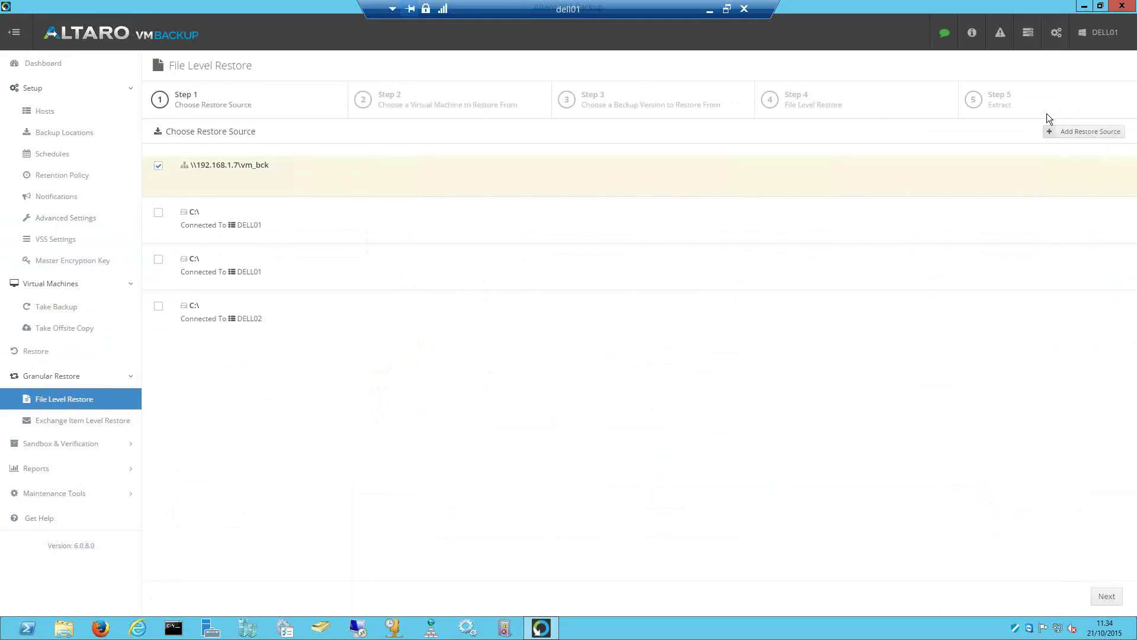
click(1115, 597)
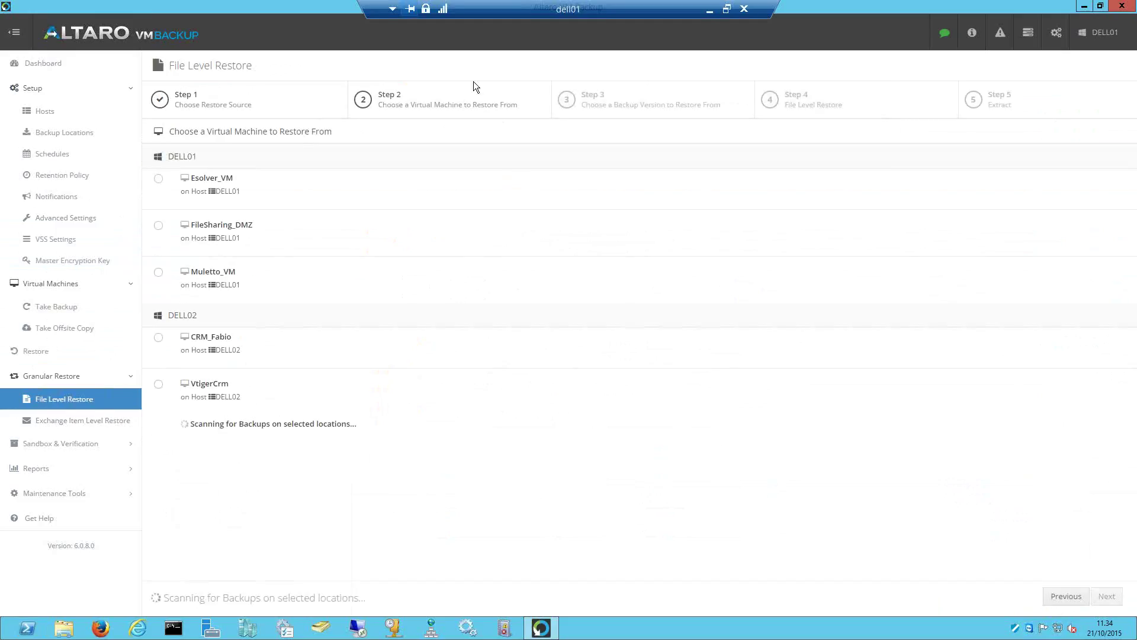
click(159, 228)
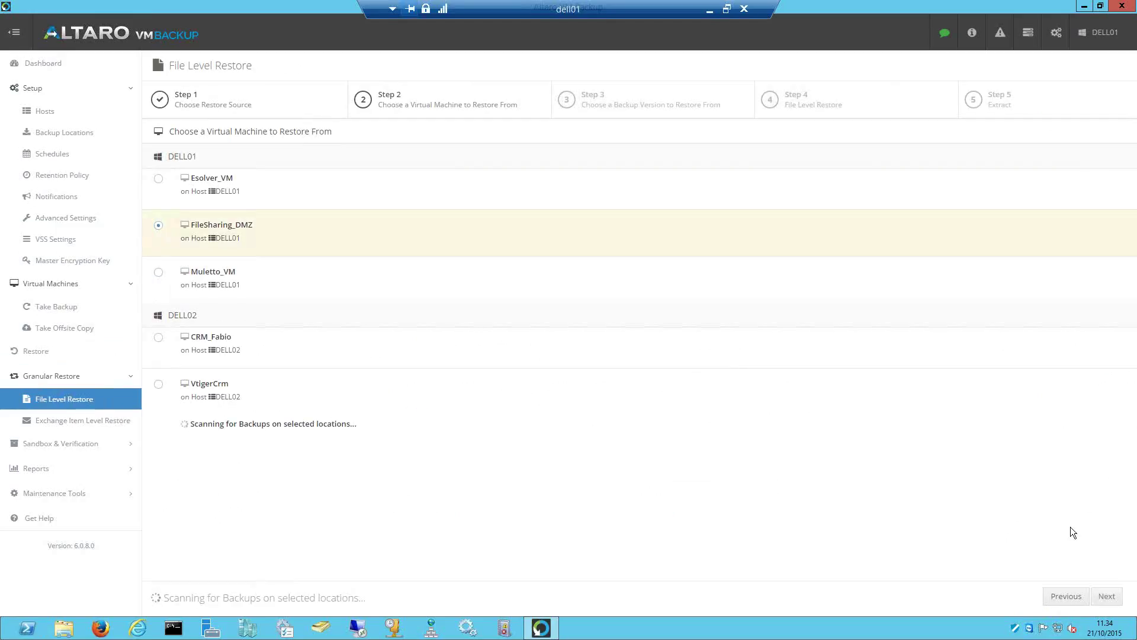
click(1106, 596)
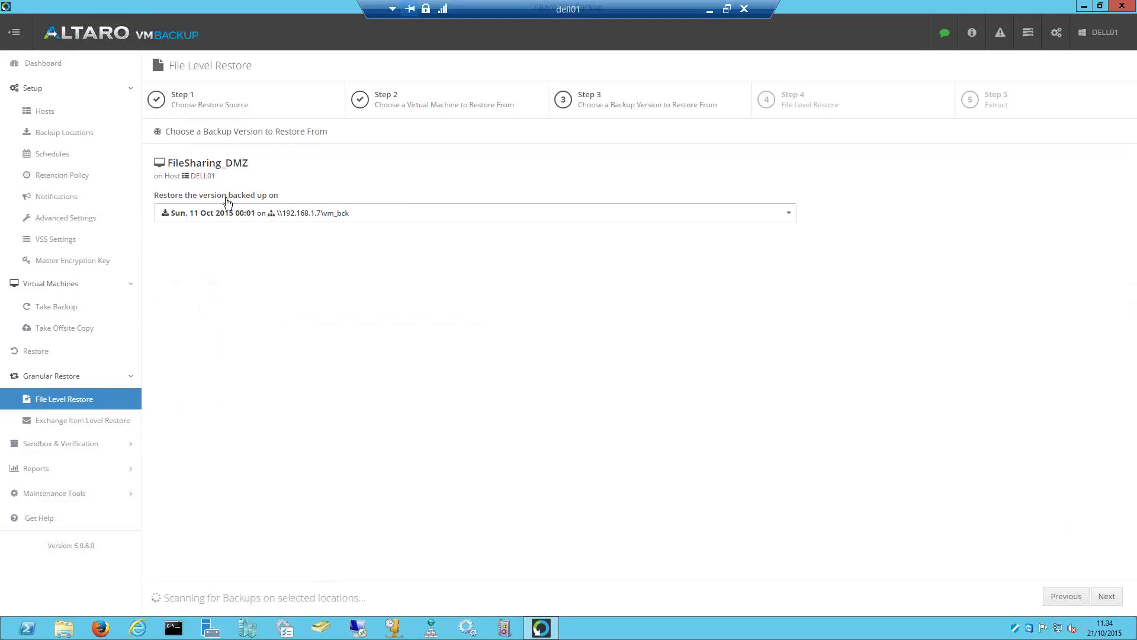
click(789, 213)
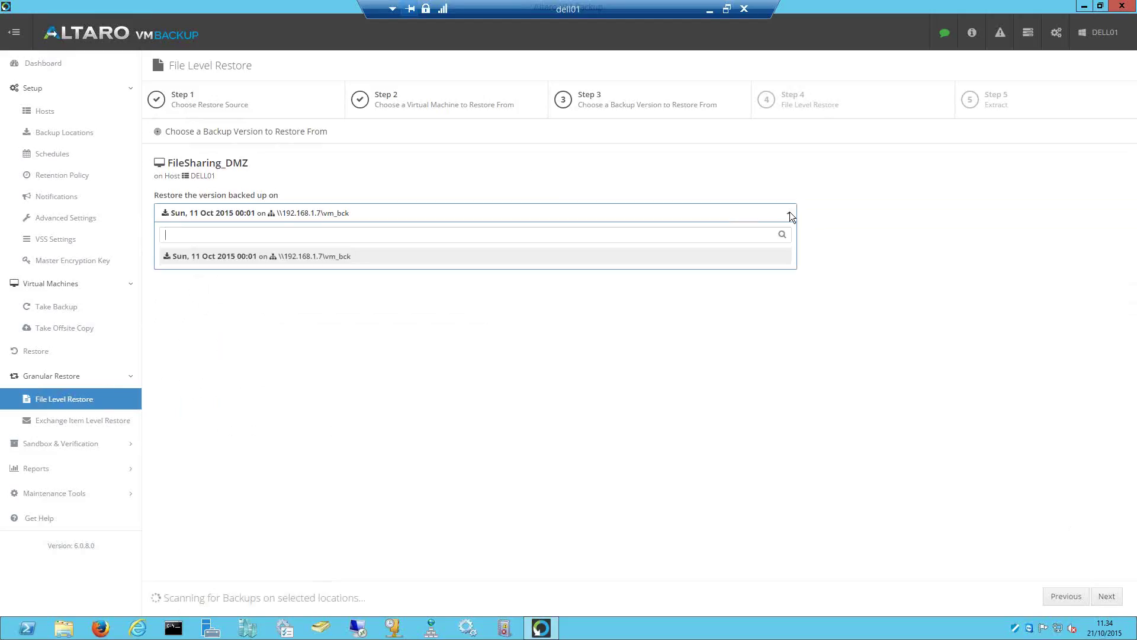
click(791, 213)
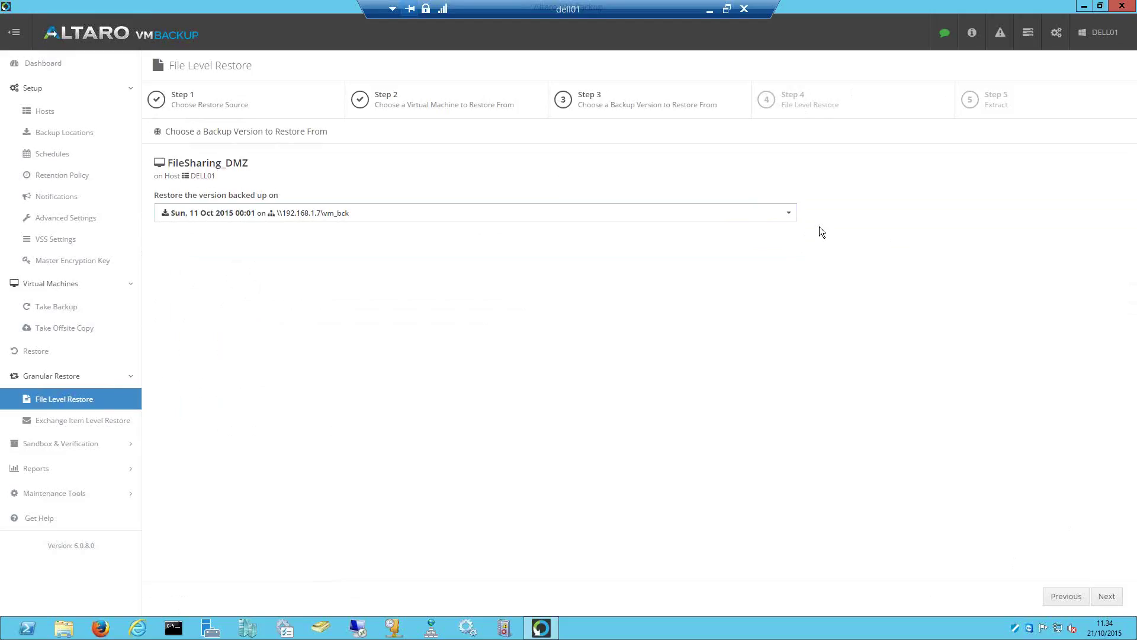
Examine the Exchange item level restore wizard and its restore sources
click(88, 419)
click(602, 204)
click(76, 421)
click(525, 199)
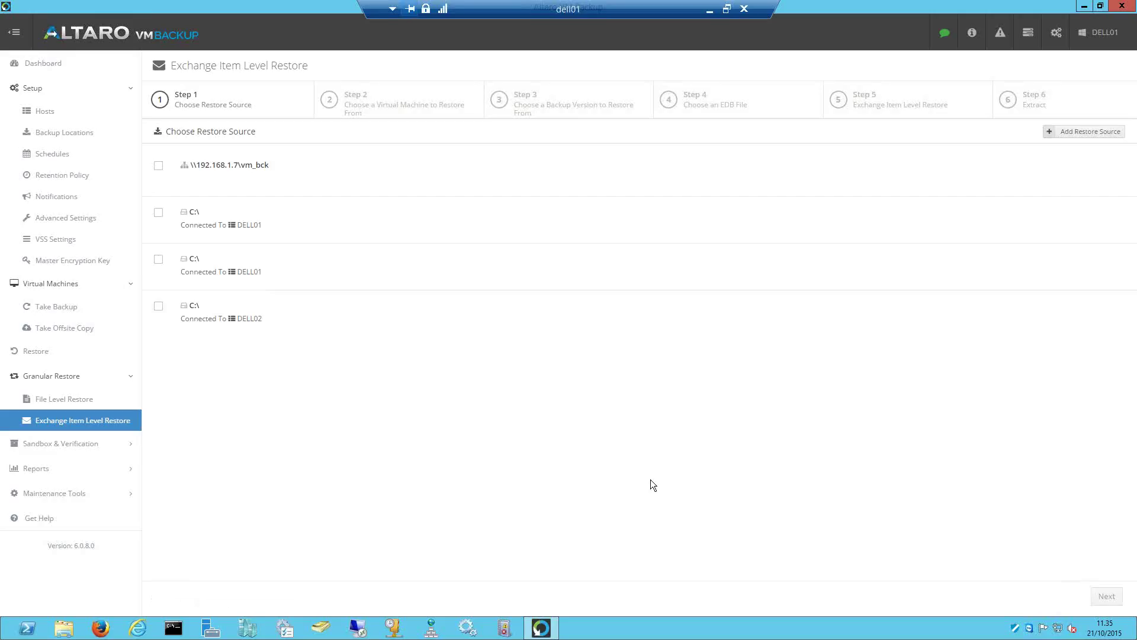
Examine the sandbox restore types for verifying backups and the test drill schedules
click(95, 443)
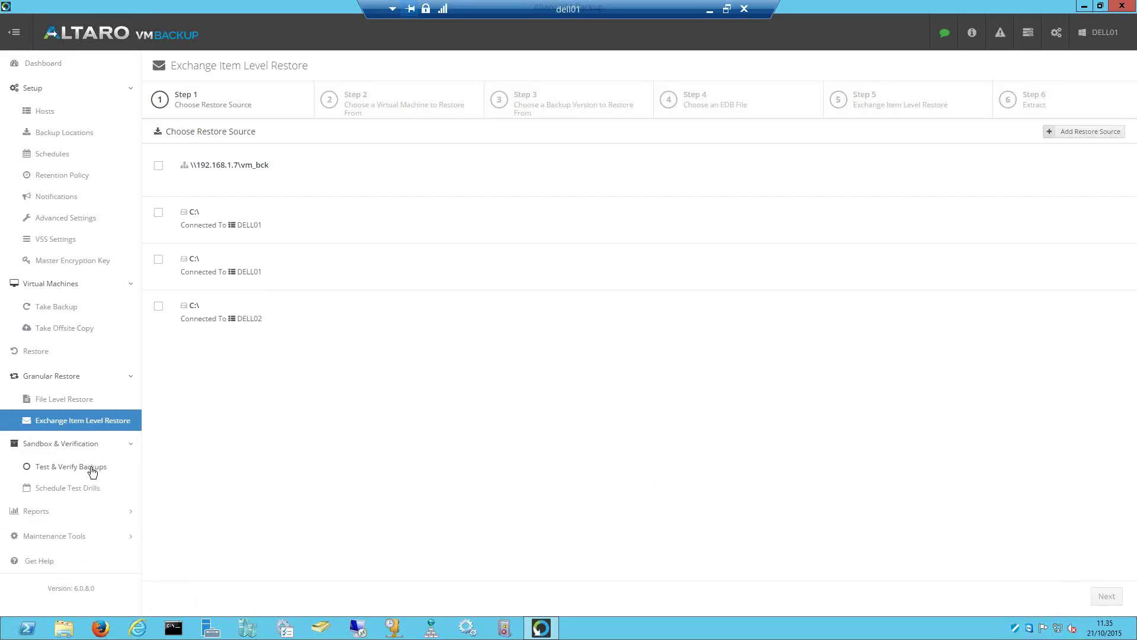
click(92, 468)
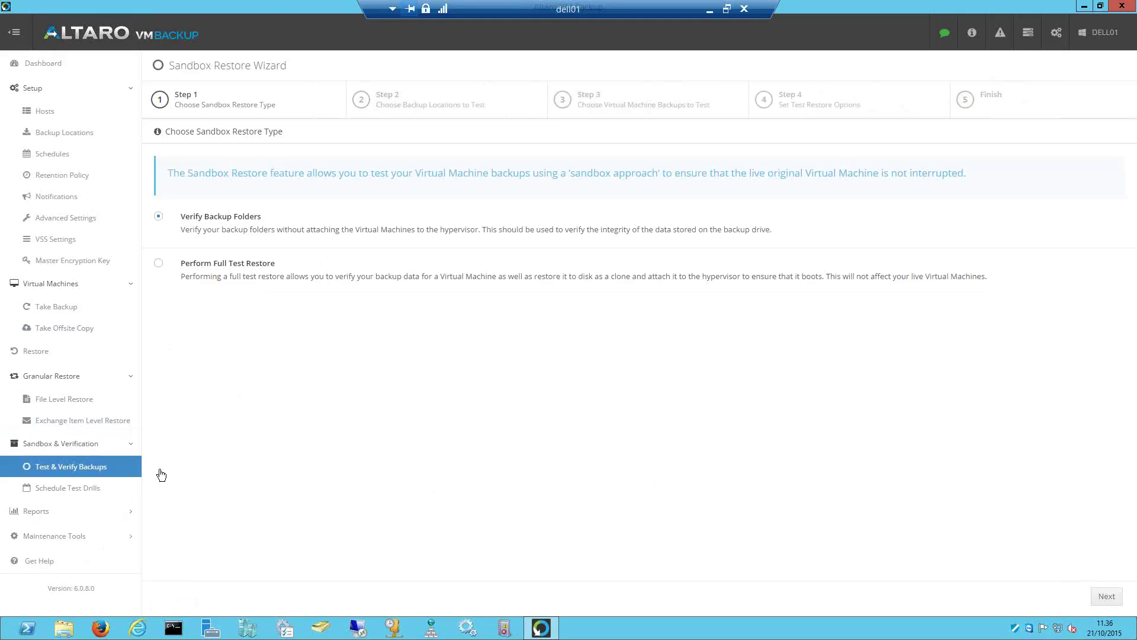
click(110, 496)
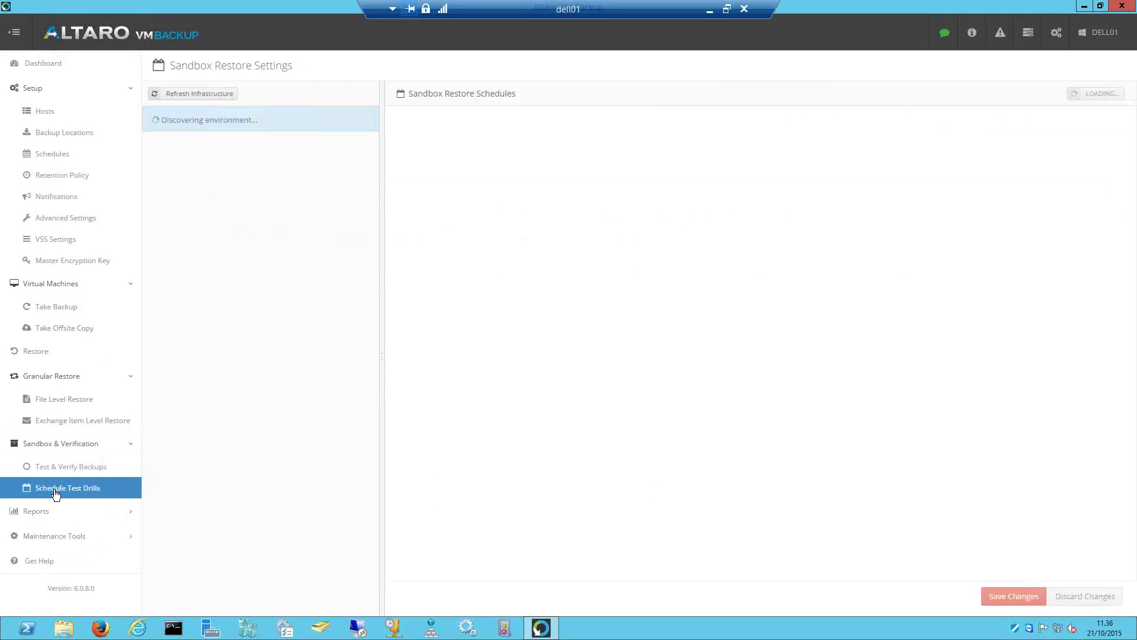
Examine the operation history report and the backup deletion options for freeing up disk space
click(126, 516)
click(107, 534)
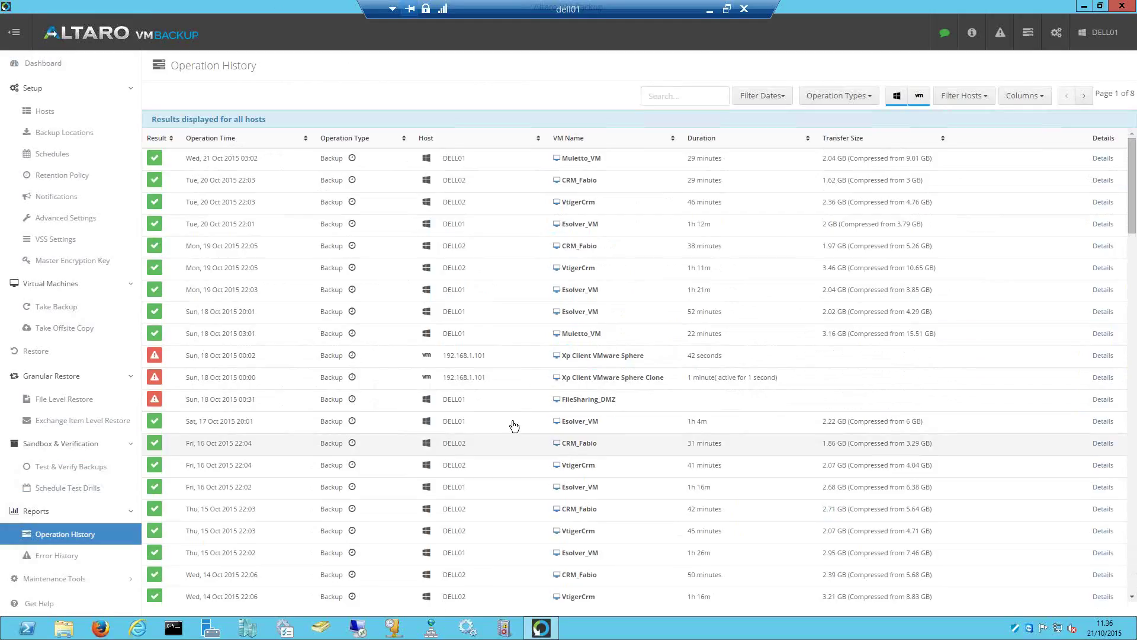
scroll(68, 583, down, 1)
click(75, 551)
click(88, 574)
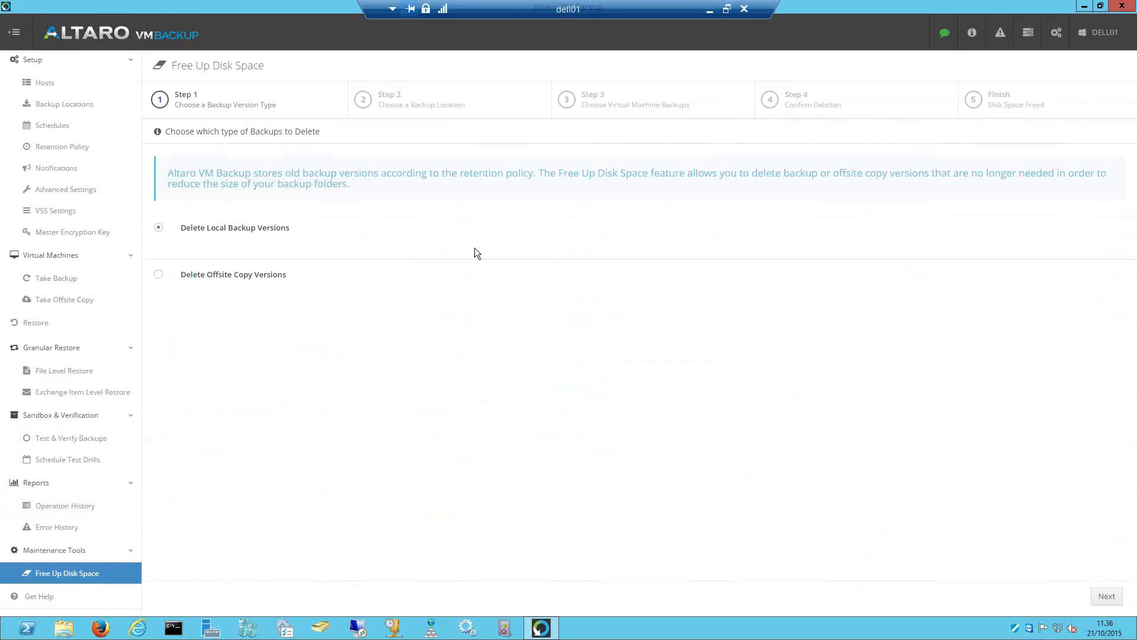
Check the support options and the live chat form, close the chat, and minimize the remote desktop session
click(53, 598)
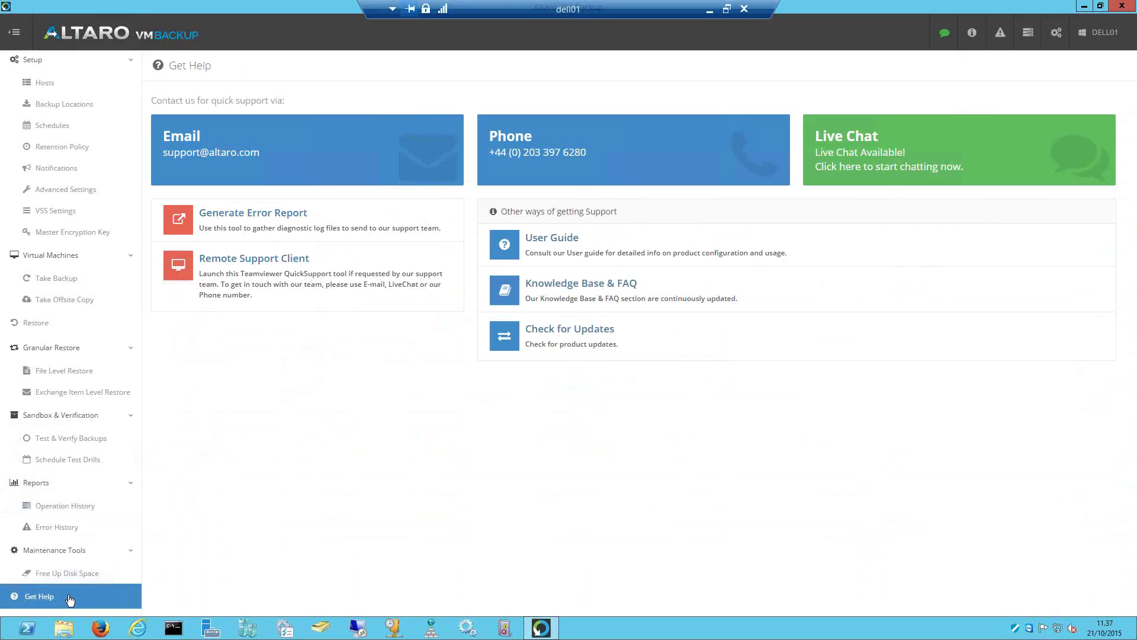
click(888, 132)
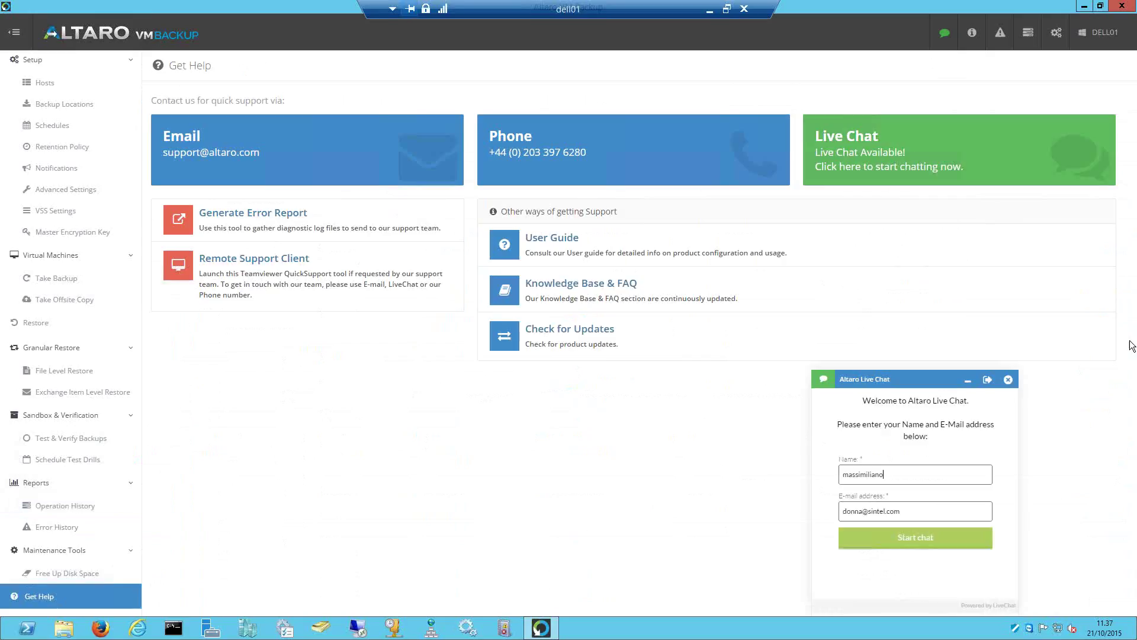
click(1008, 379)
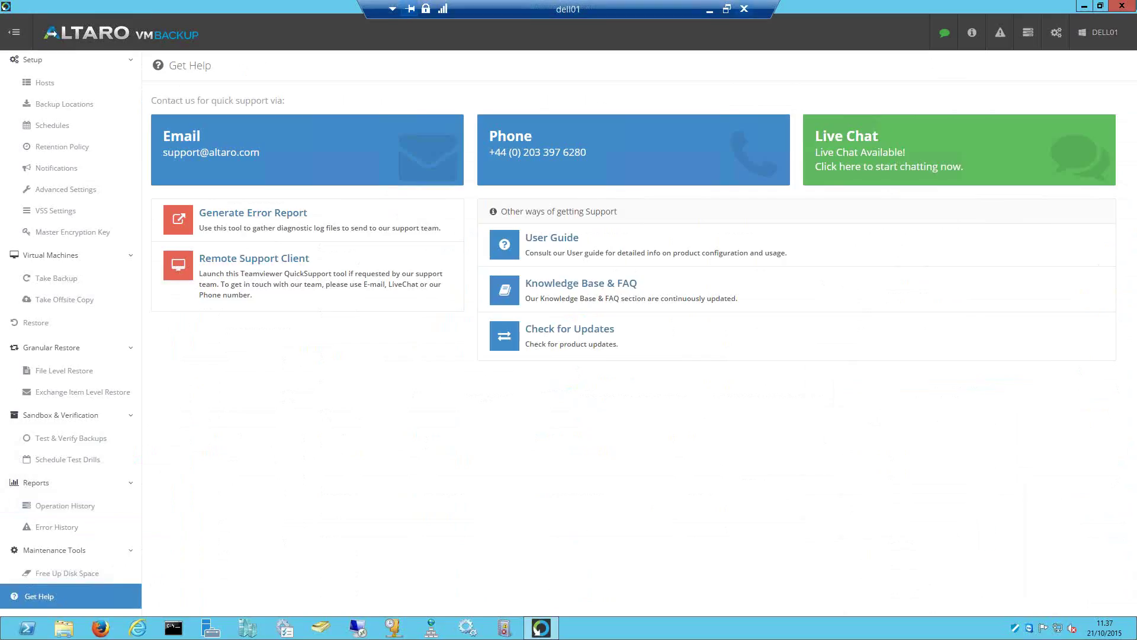
click(710, 11)
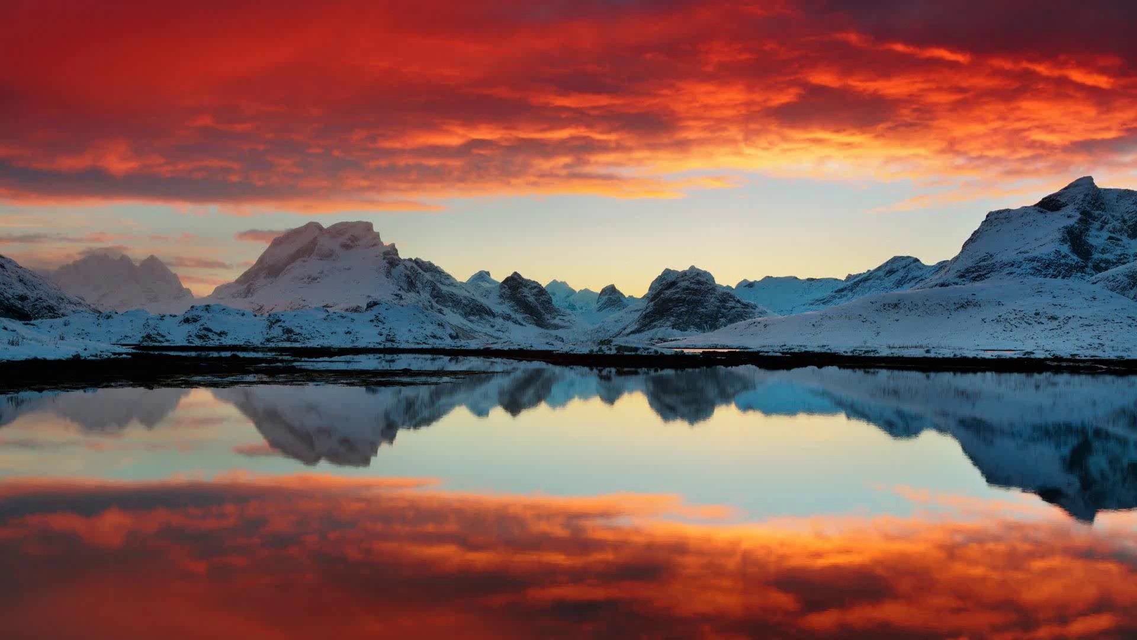